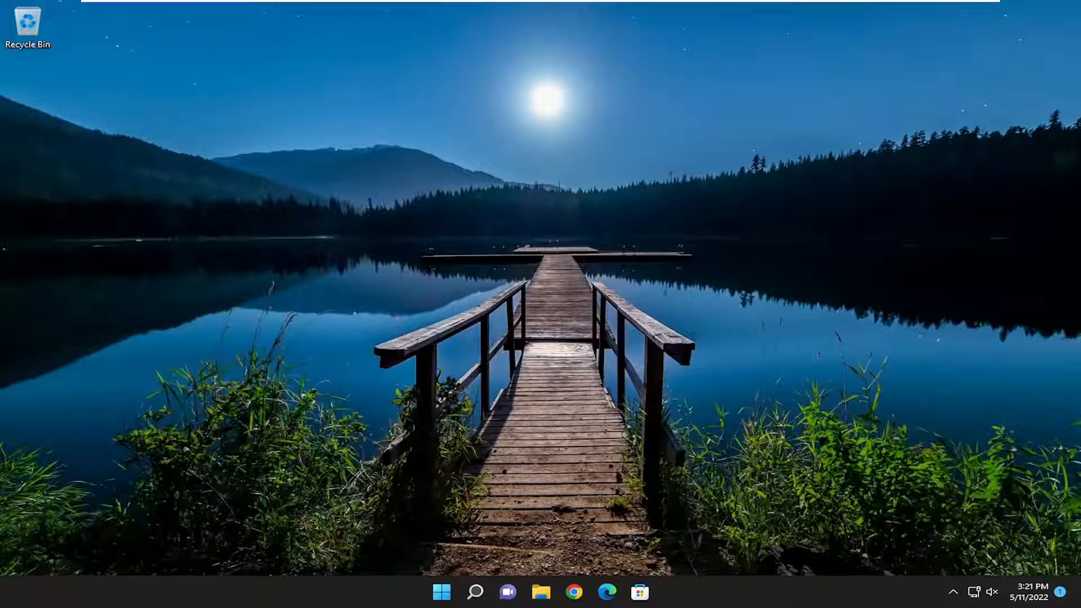
Search Windows for "troubleshoot settings", open that settings page, and go to the other troubleshooters
left_click(477, 591)
type("troubleshoot settings")
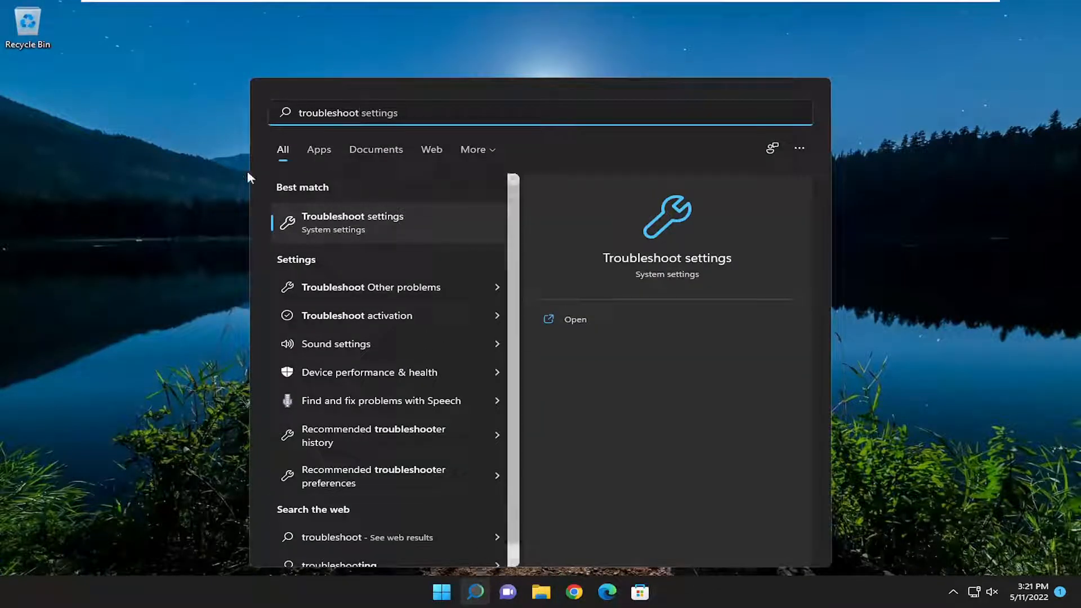
left_click(359, 222)
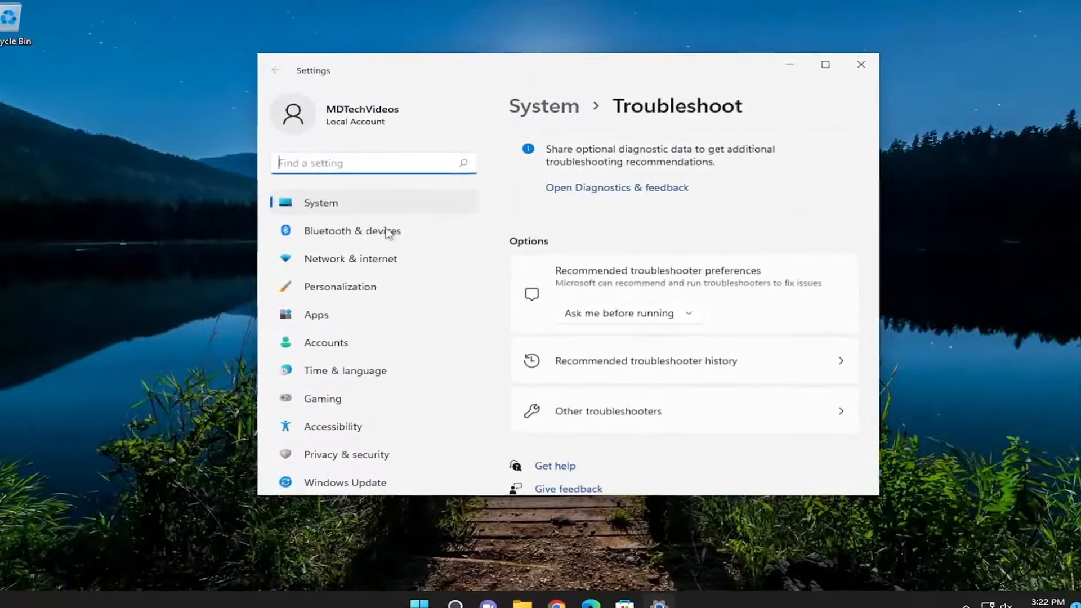
scroll(608, 319, "down", 1)
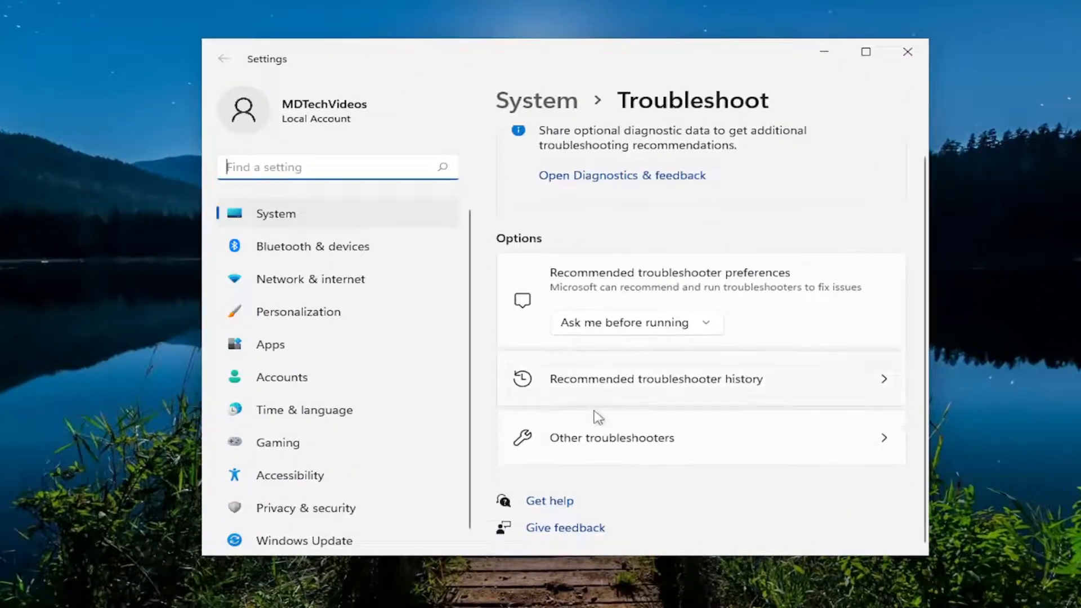
left_click(595, 444)
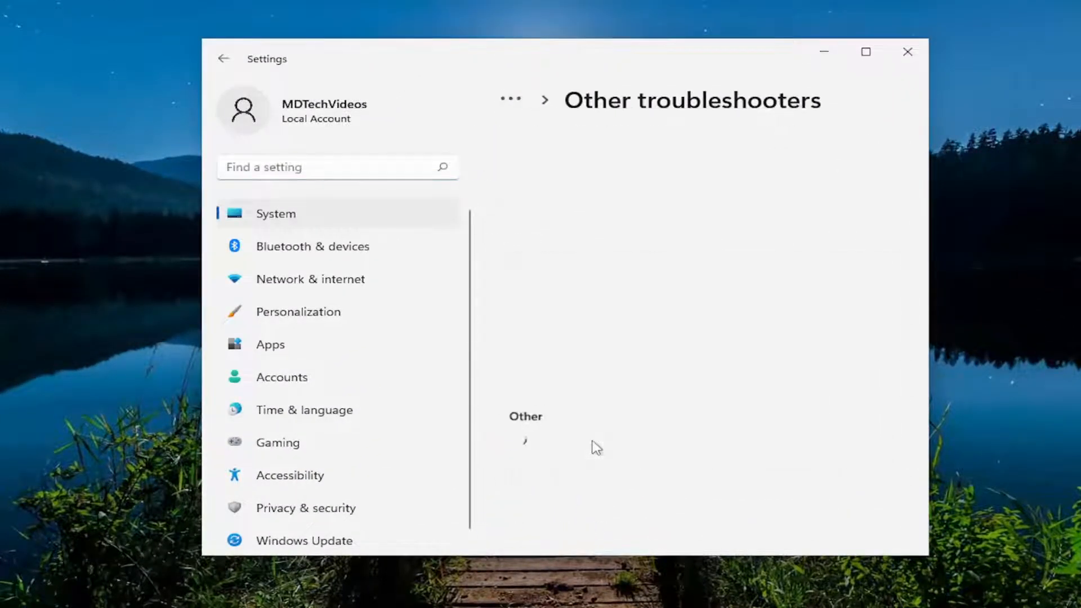
Run the Search and Indexing troubleshooter for files, folders, apps or settings missing from results and Outlook search returning no results
scroll(589, 411, "down", 10)
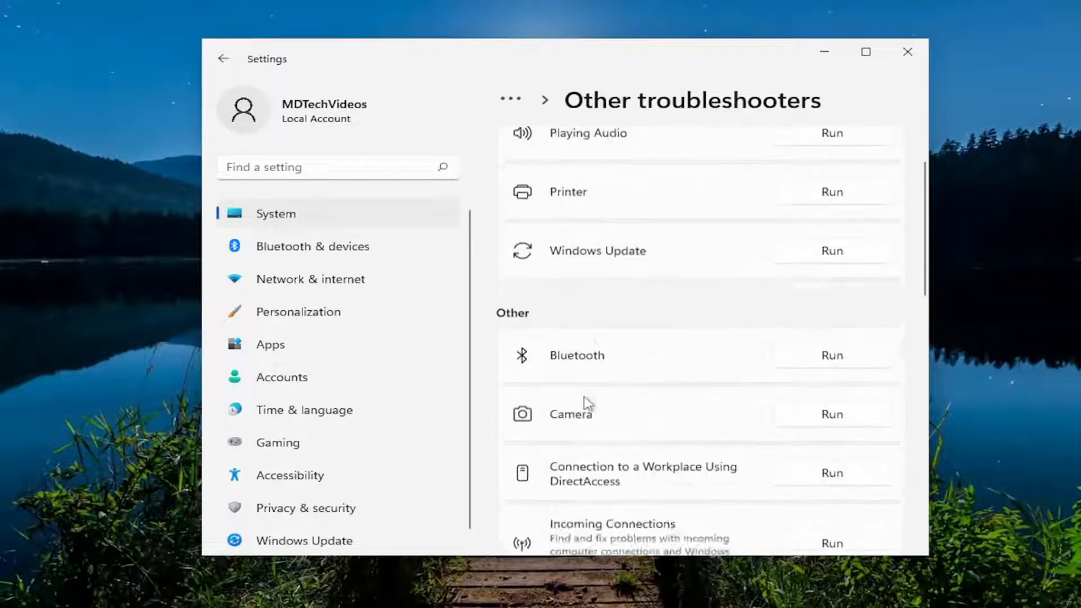
scroll(586, 403, "down", 3)
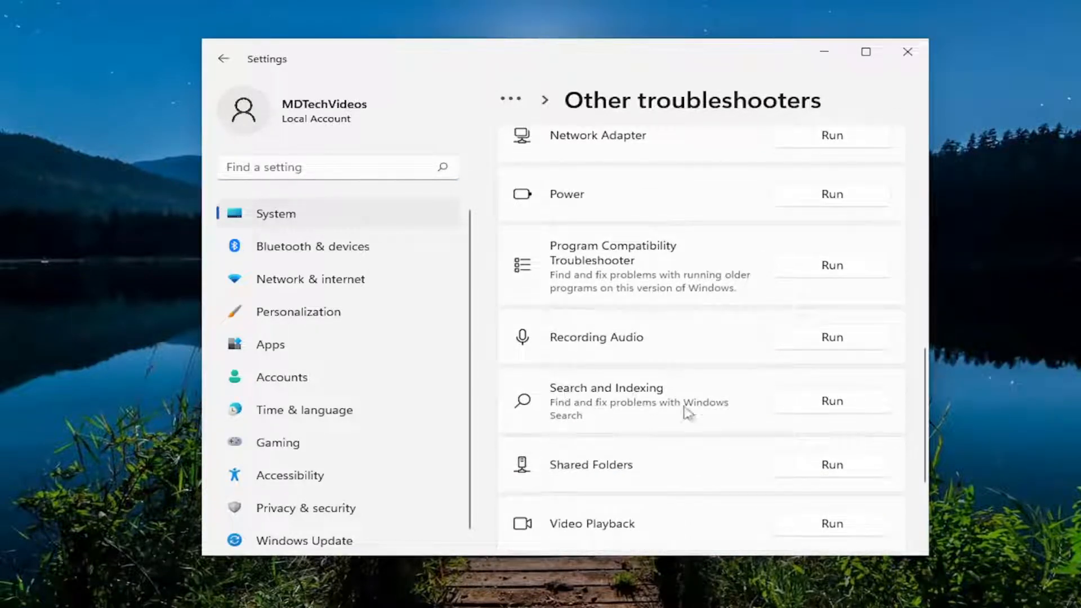
left_click(845, 401)
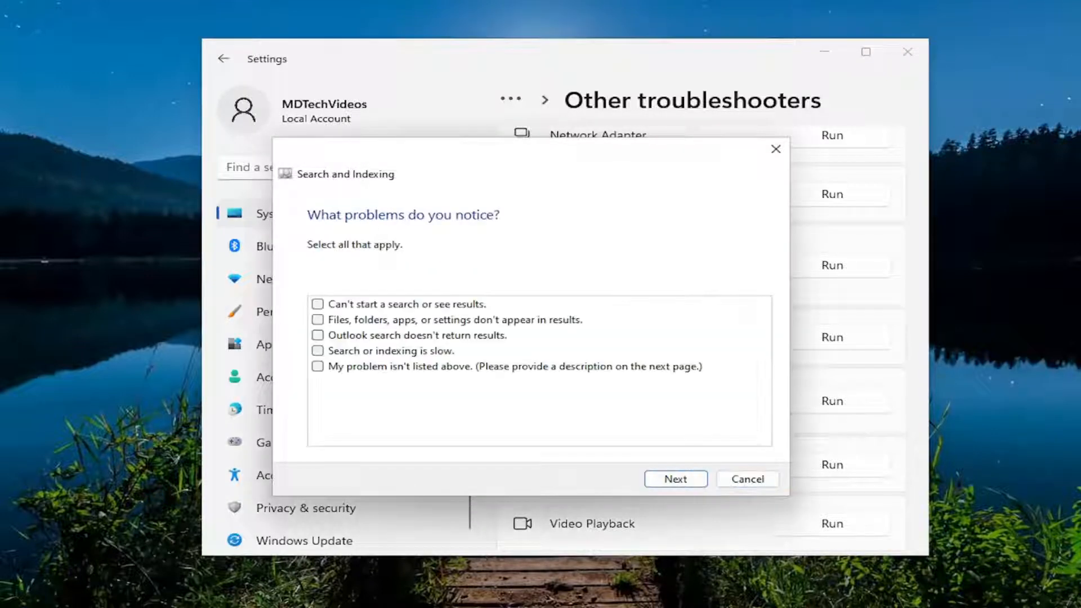
left_click(318, 319)
left_click(318, 335)
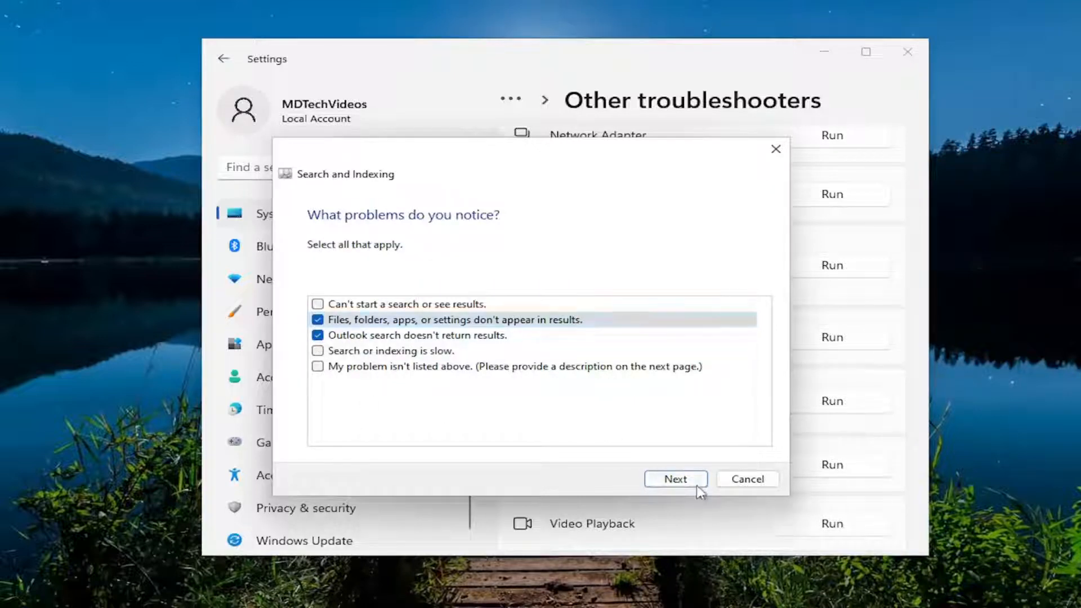
left_click(676, 479)
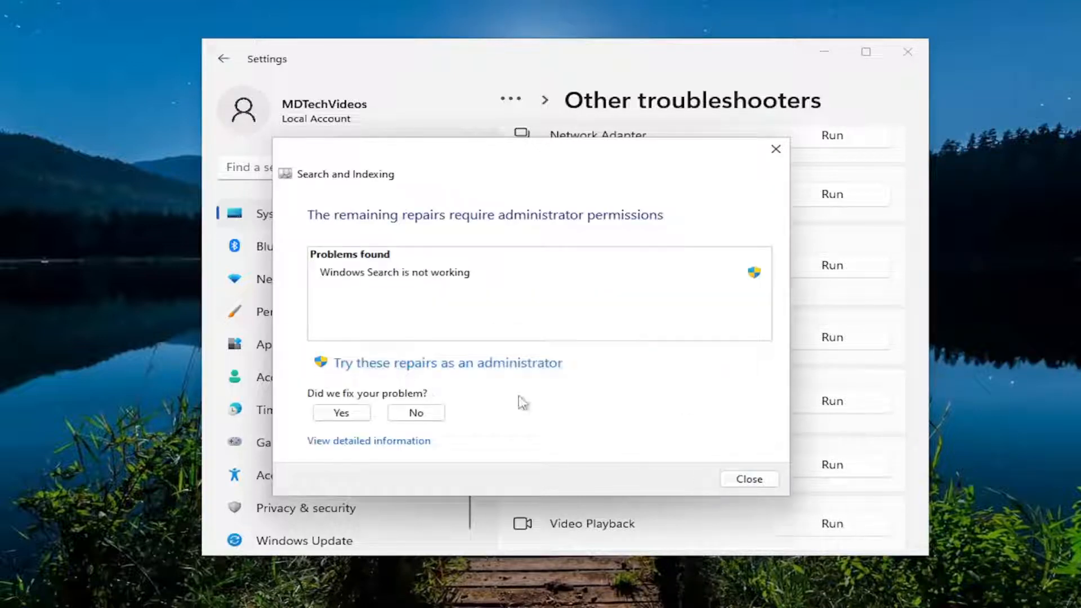
Retry the repairs as an administrator for files, folders, apps or settings missing from results, then close the troubleshooter and Settings
left_click(473, 365)
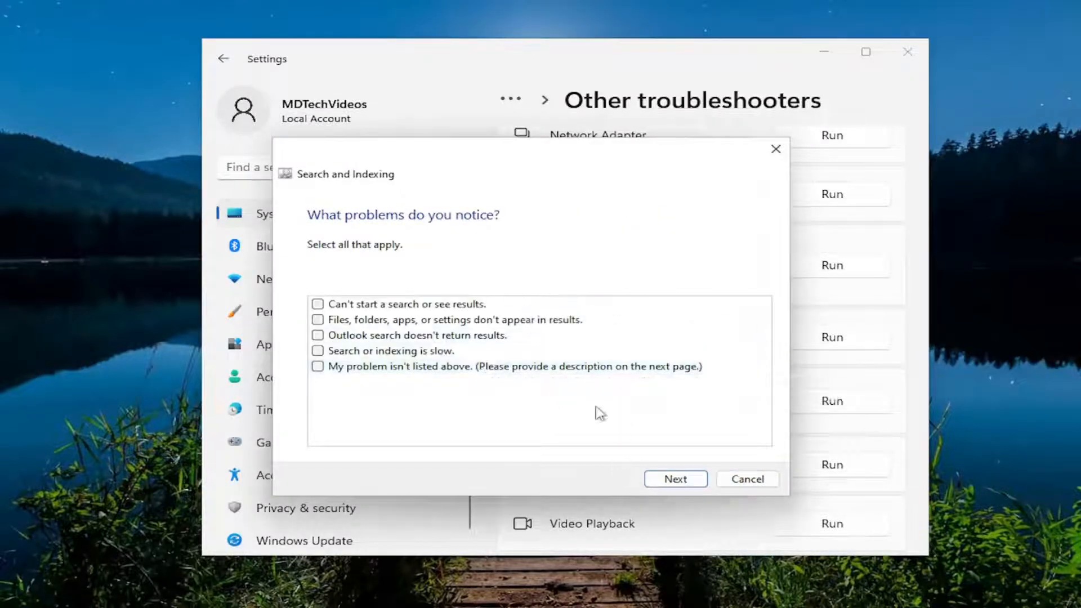
left_click(319, 320)
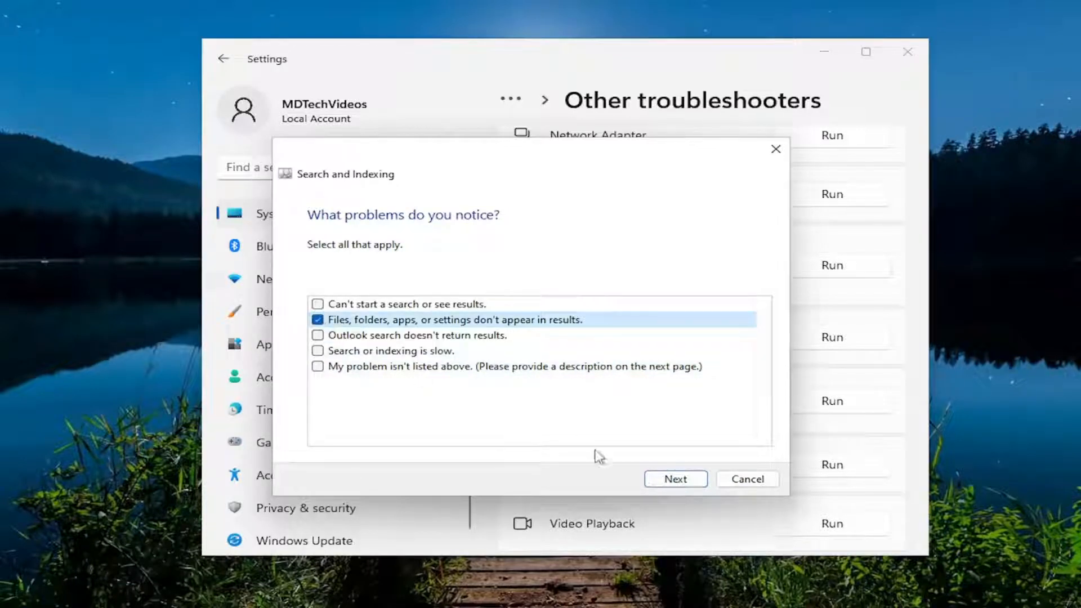
left_click(687, 483)
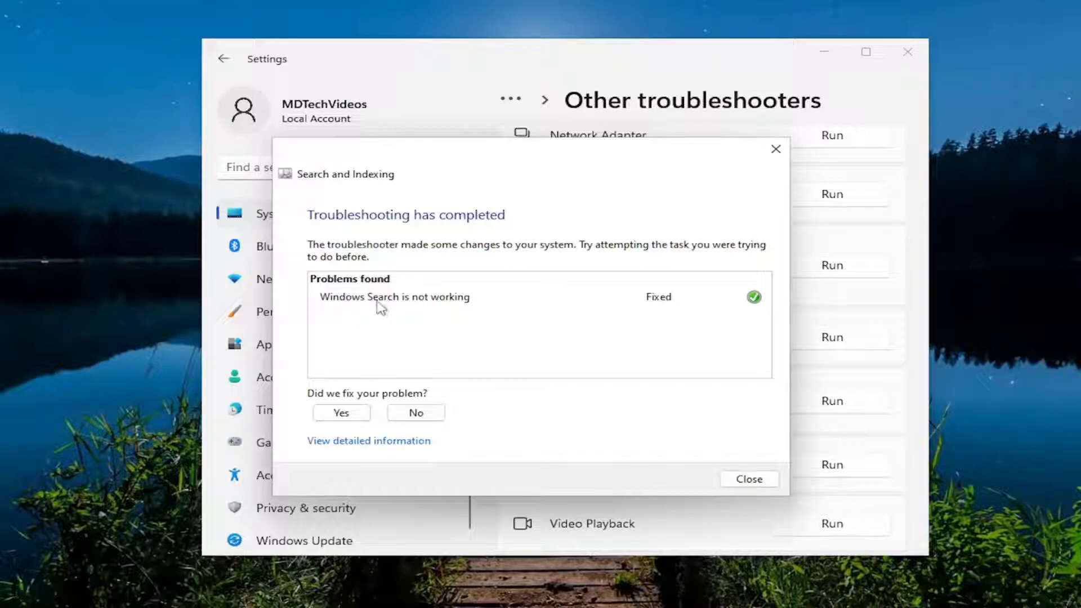
left_click(749, 479)
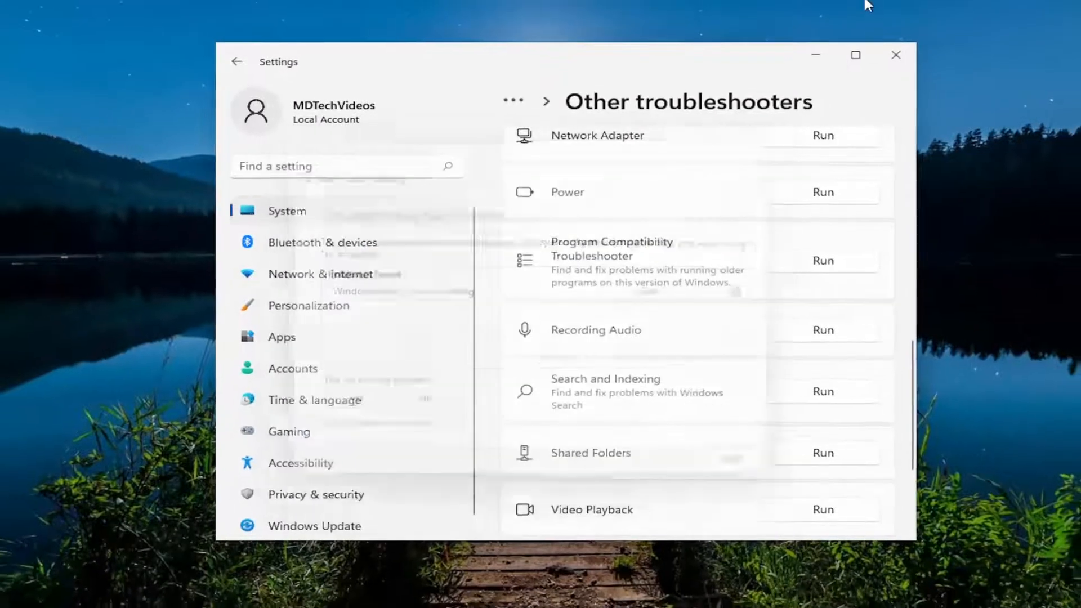
left_click(907, 52)
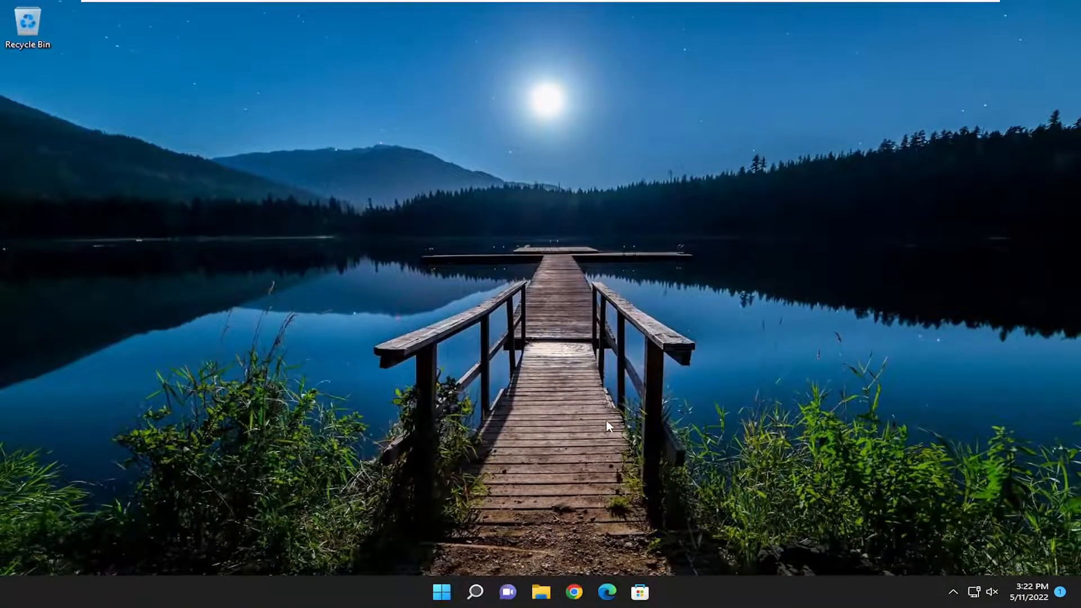
Search Windows for "services" and open the Services app
left_click(475, 597)
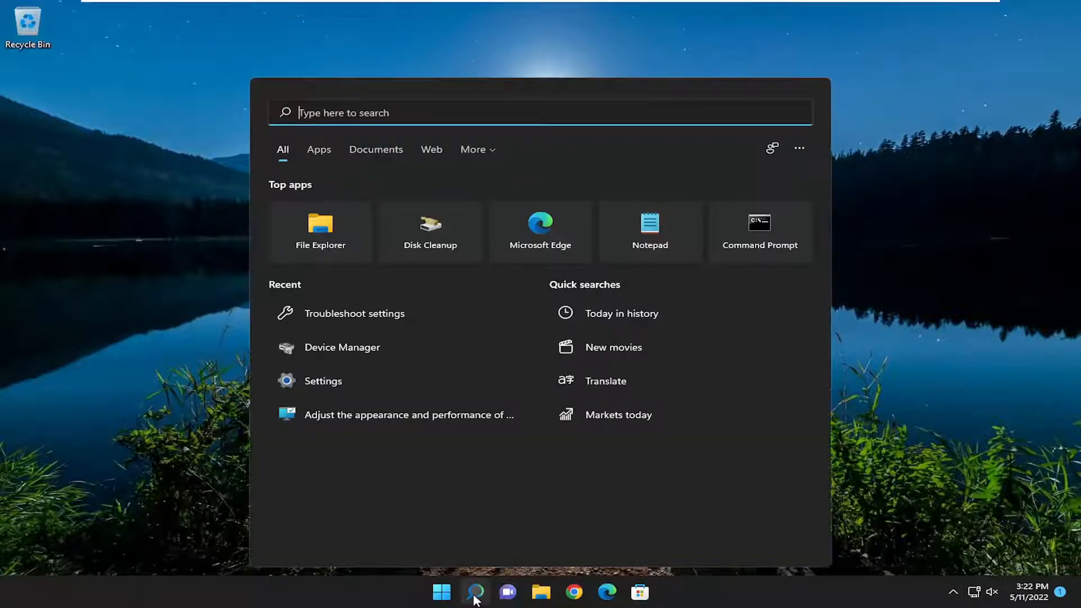
type("services")
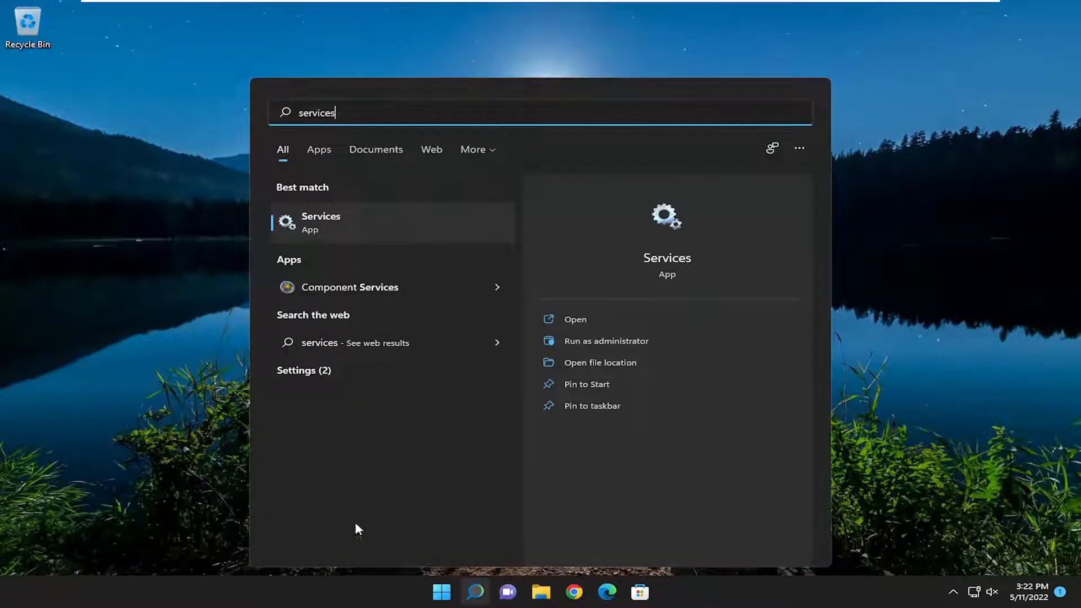
left_click(345, 218)
left_click_drag(466, 52, 642, 67)
Open the Windows Search service's properties, make sure the startup type is Automatic (Delayed Start), and accept the dialog
left_click_drag(838, 149, 855, 261)
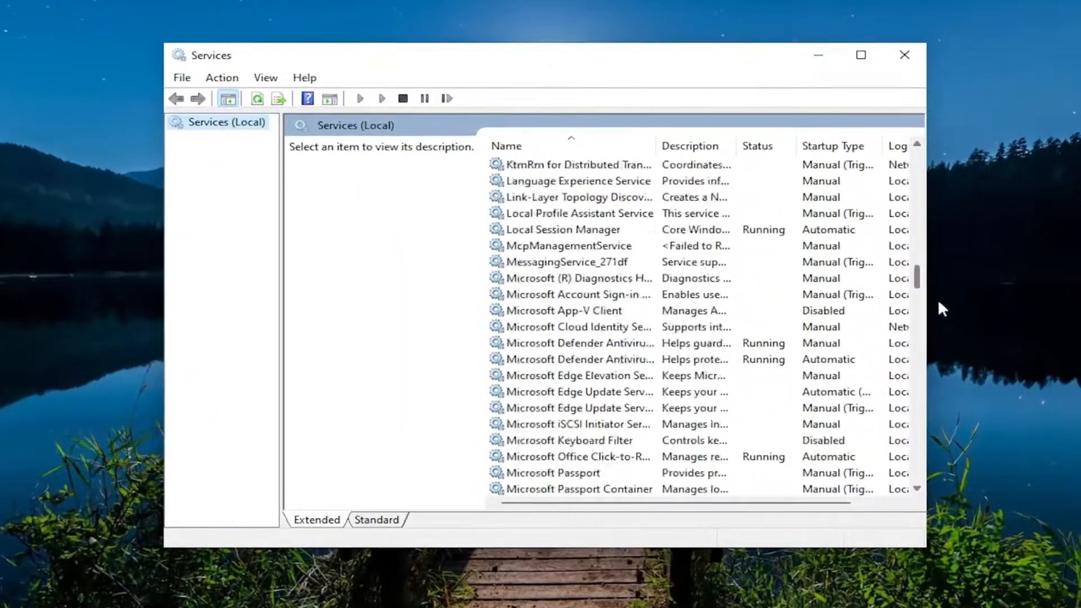
left_click_drag(940, 304, 933, 436)
scroll(619, 442, "down", 6)
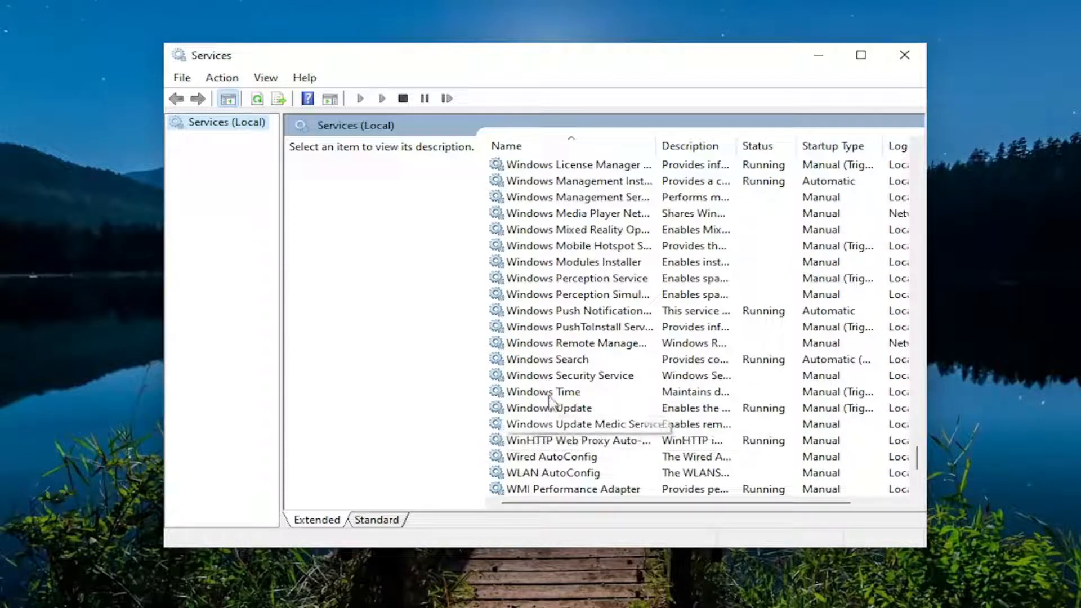
double_click(556, 360)
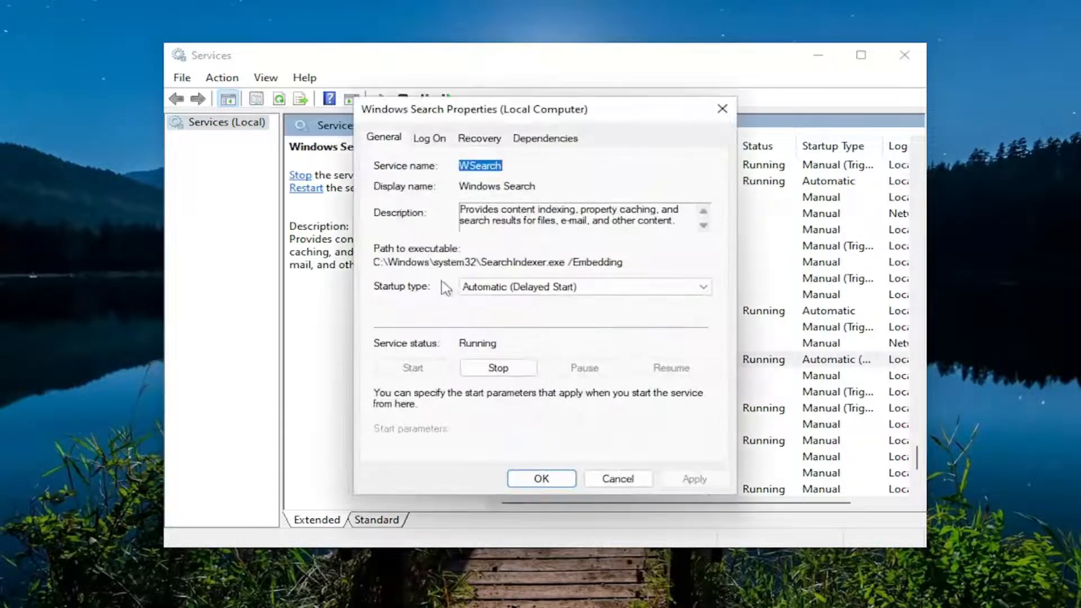
left_click(524, 287)
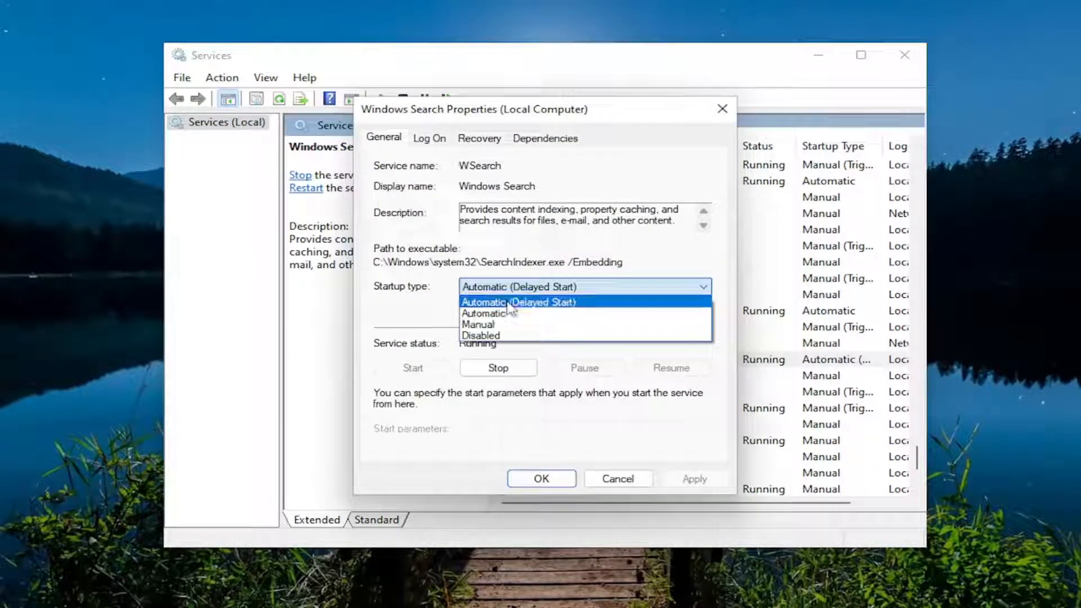
left_click(395, 291)
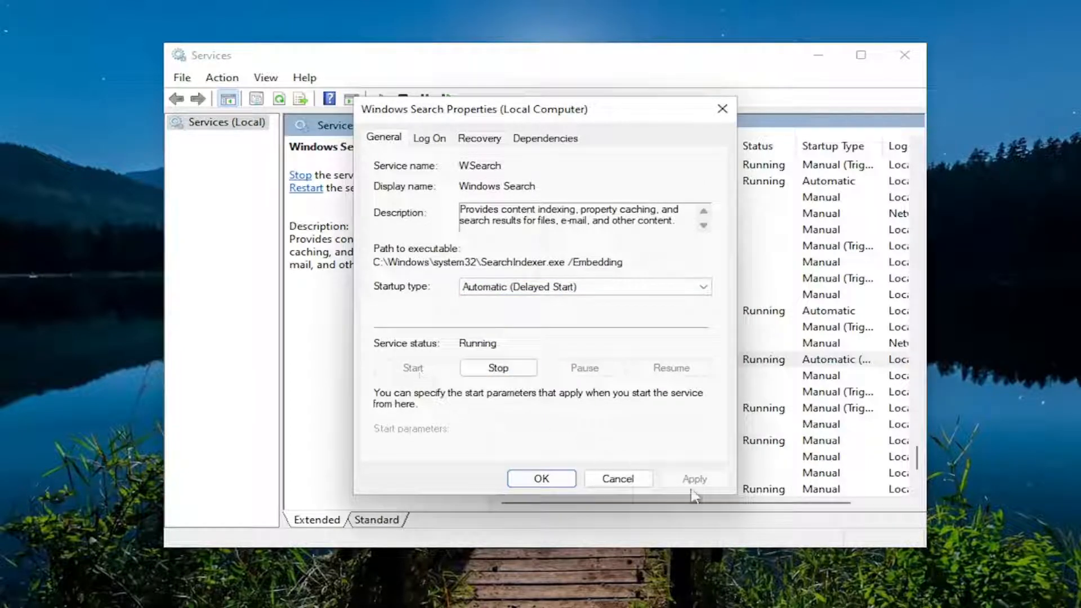
left_click(552, 480)
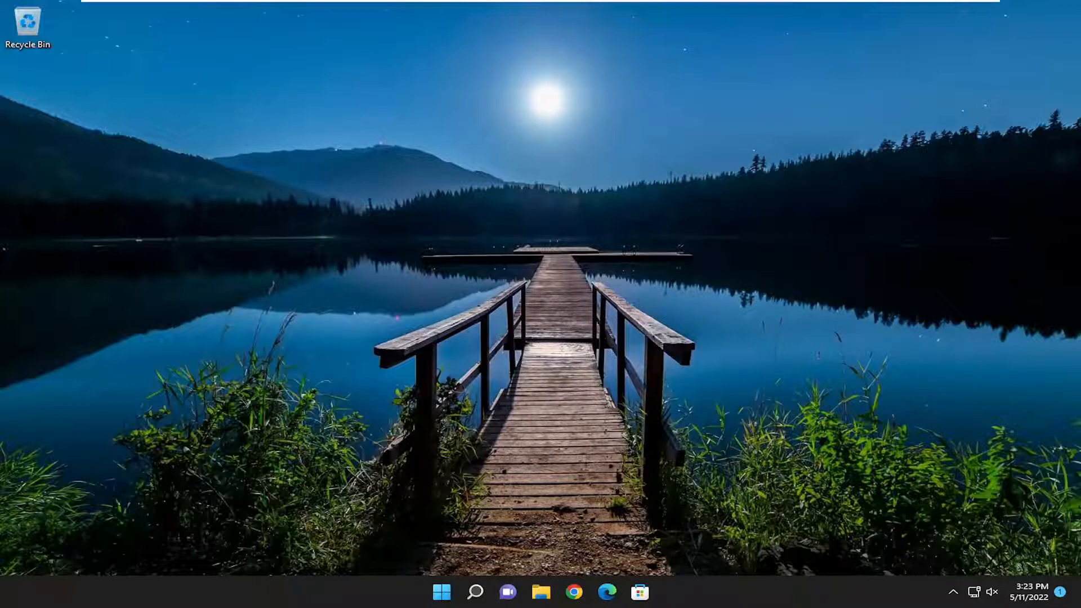
Search Windows for "indexing" and open Indexing Options
left_click(477, 595)
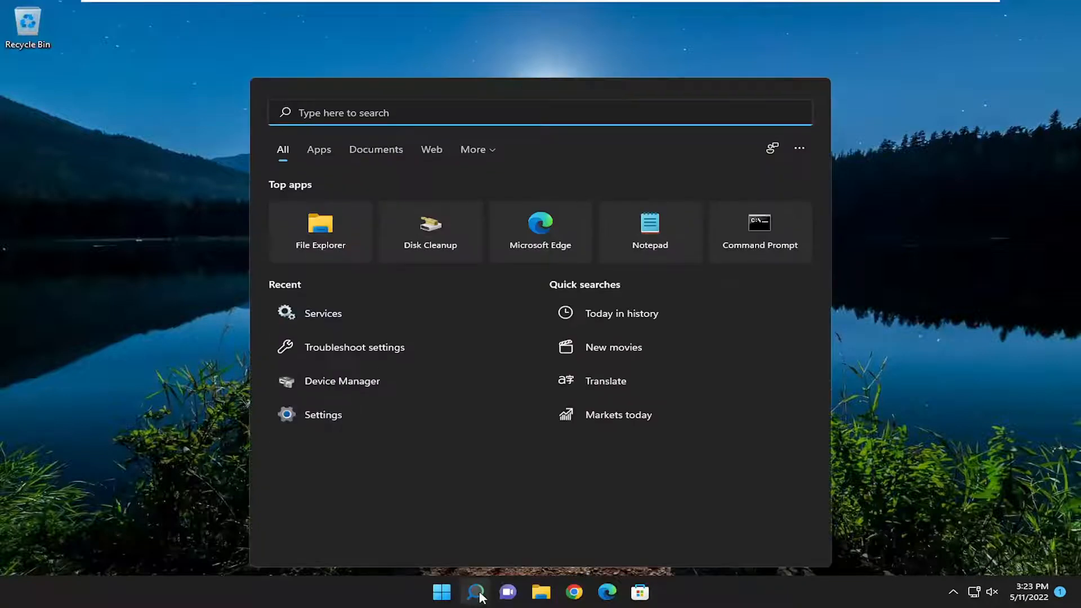
type("index")
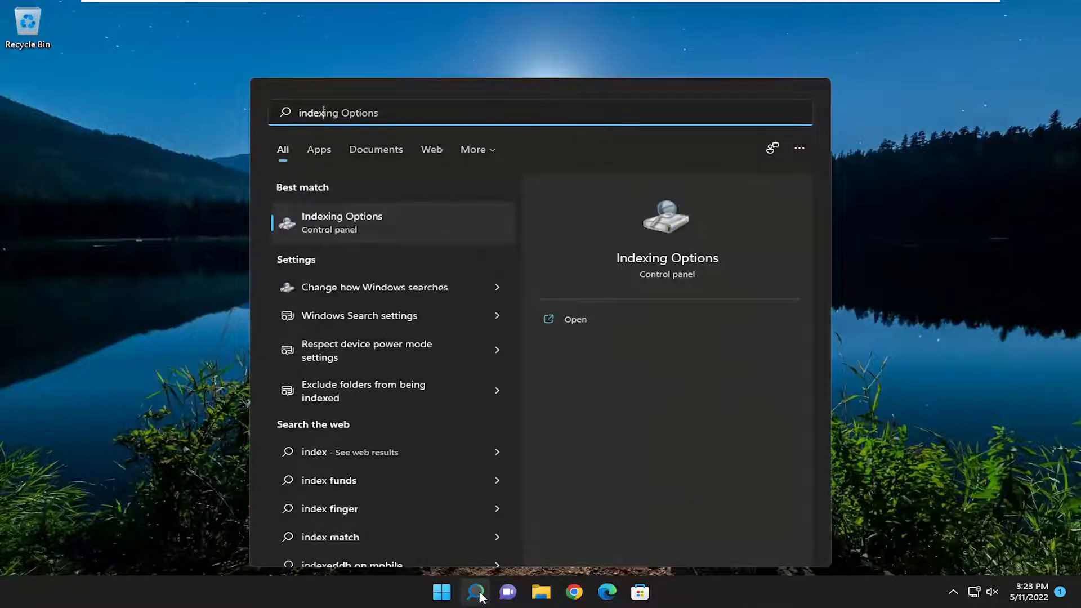
type("ing")
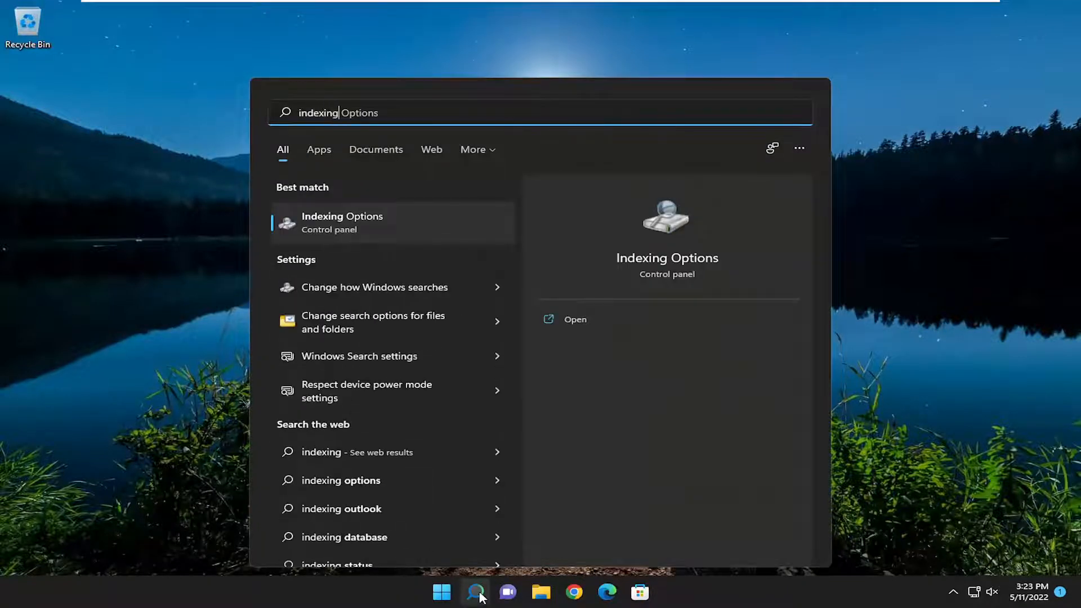
left_click(339, 221)
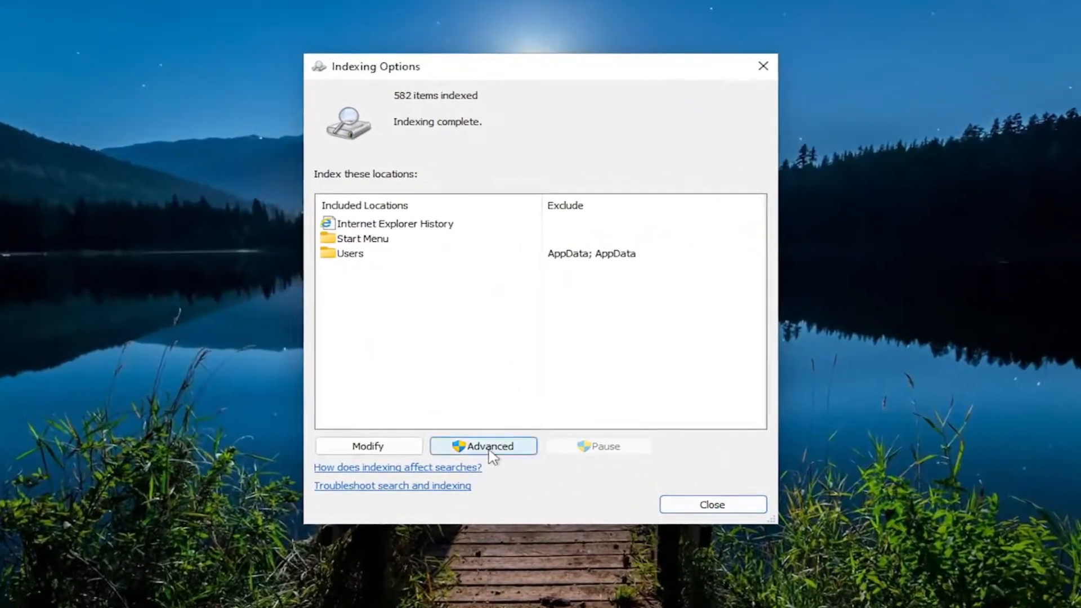
Delete and rebuild the search index from the advanced indexing options, accepting the rebuild confirmation
left_click(210, 388)
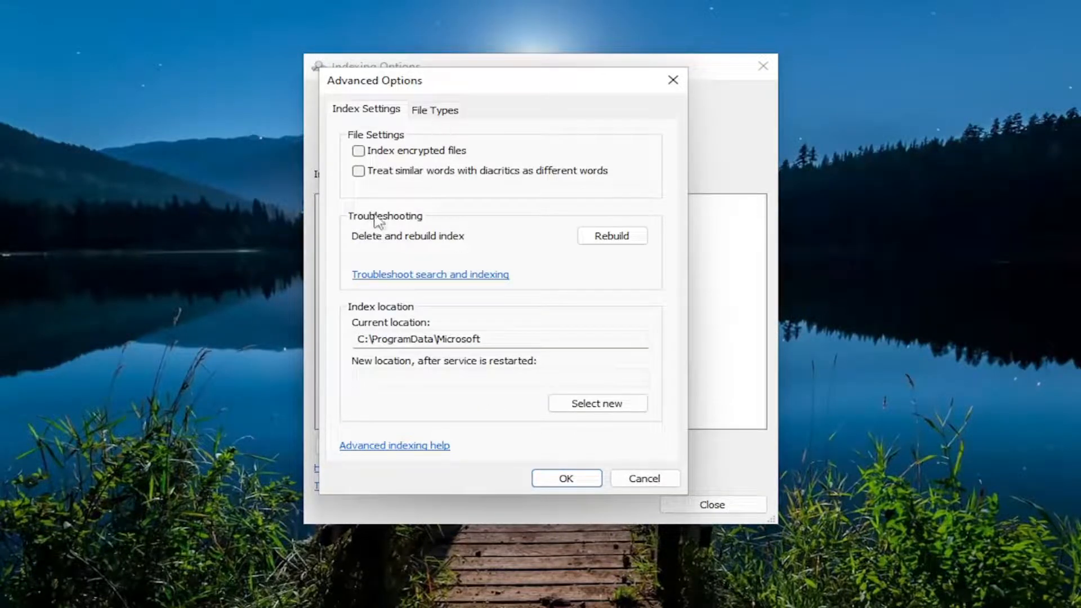
left_click(619, 239)
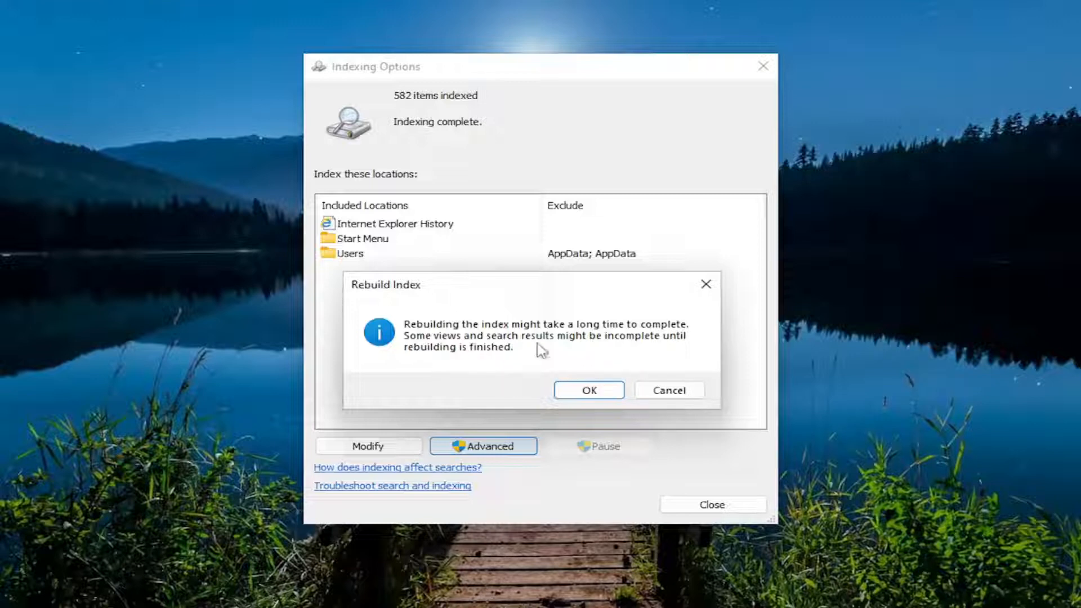
left_click(585, 388)
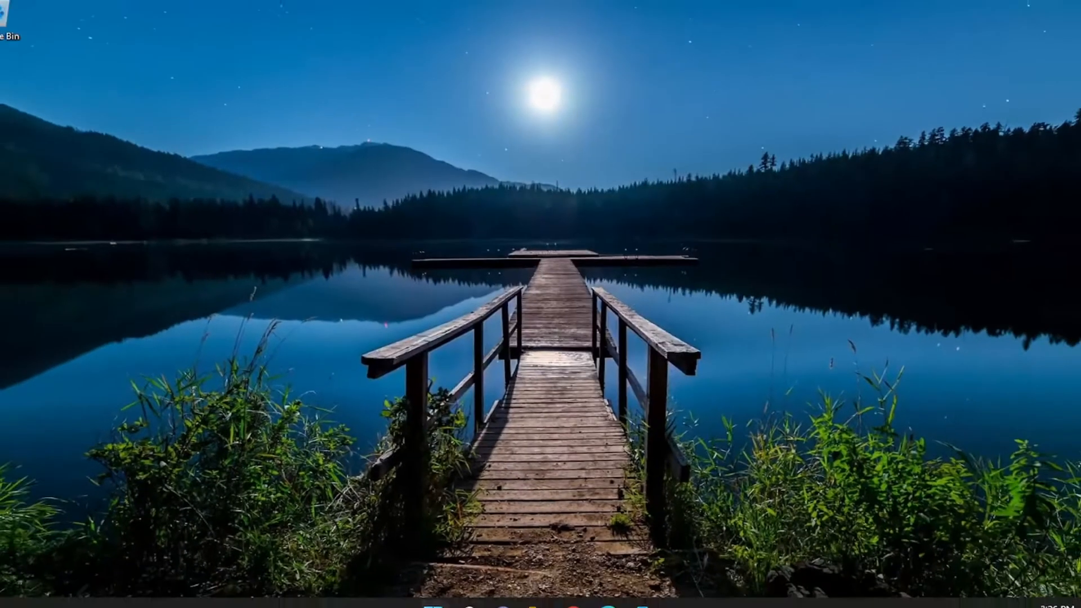
Restart the computer
right_click(442, 591)
mouse_move(465, 539)
left_click(536, 562)
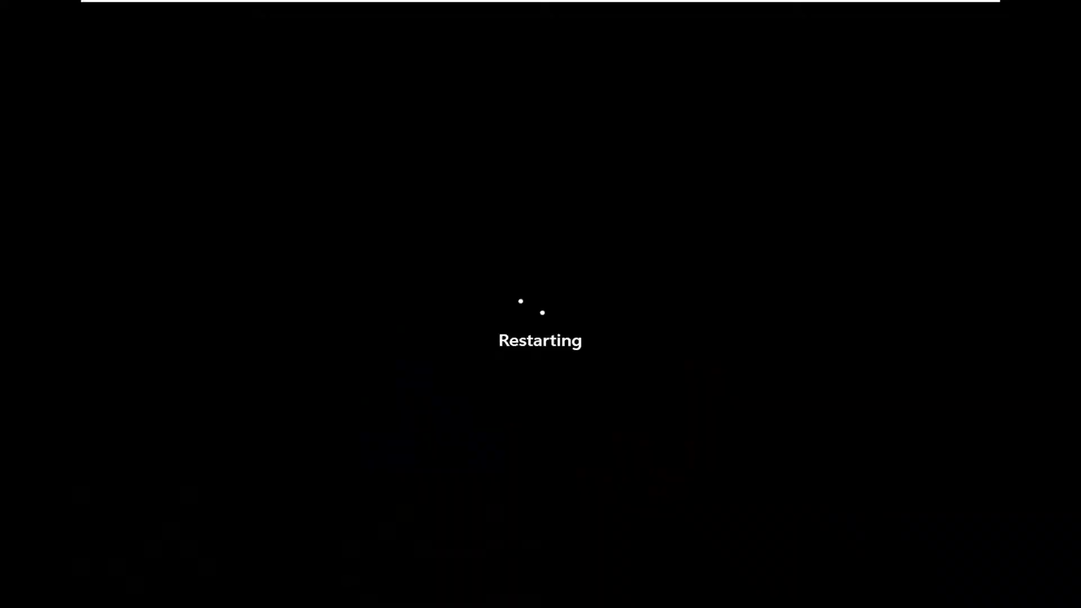